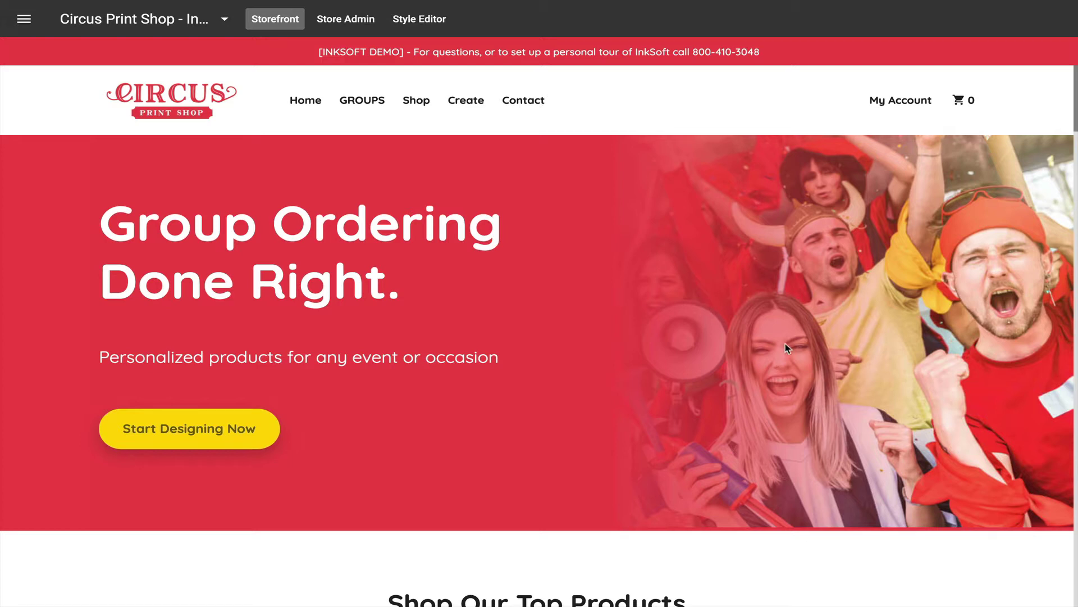
Scroll the Circus Print Shop home page down to the Shop Our Top Products section.
scroll(867, 289, "down", 6)
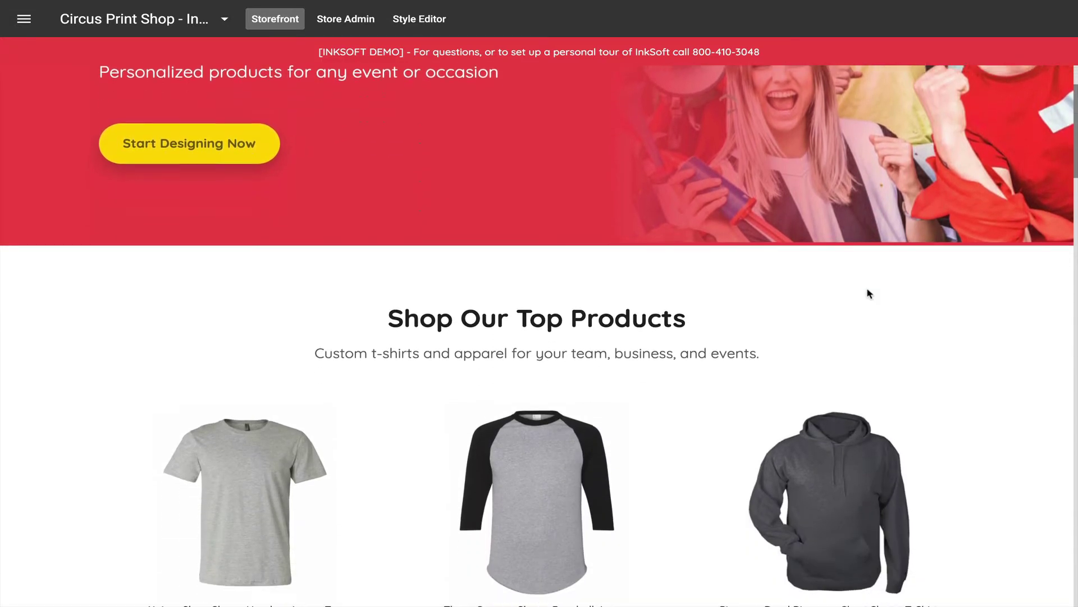
Open the Unisex Short Sleeve Heather Jersey Tee product page.
left_click(239, 372)
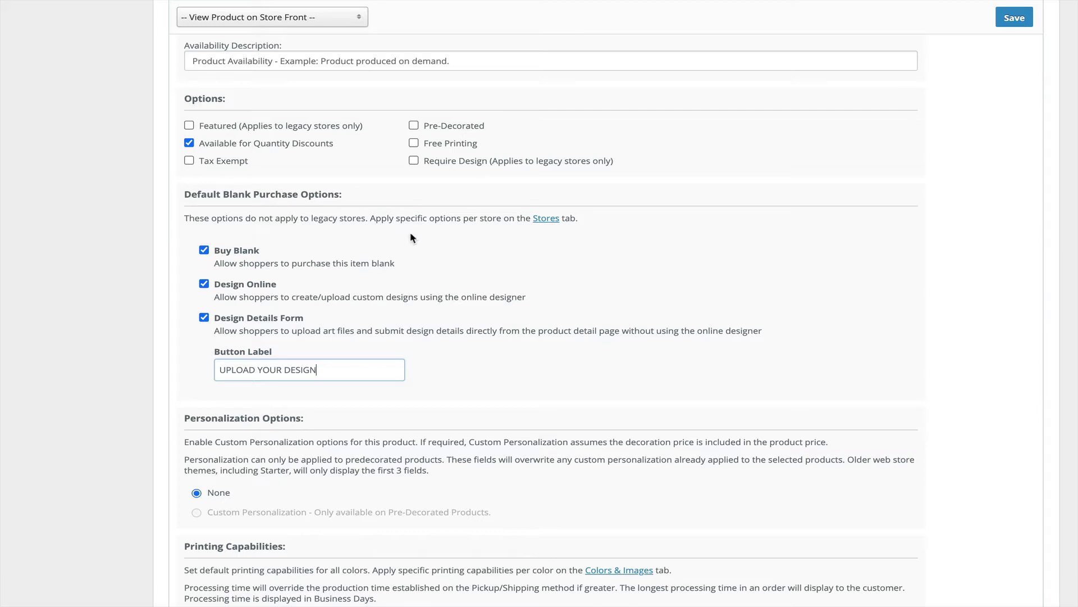
Toggle Buy Blank, Design Online and Design Details Form off and back on, then edit the upload button label.
left_click(204, 250)
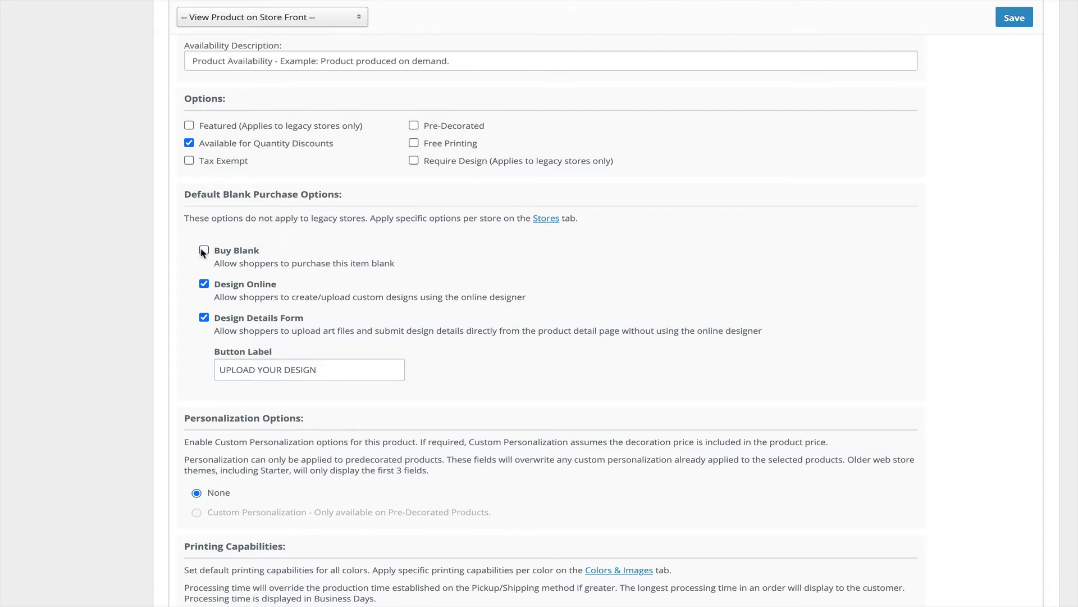
left_click(204, 283)
left_click(204, 318)
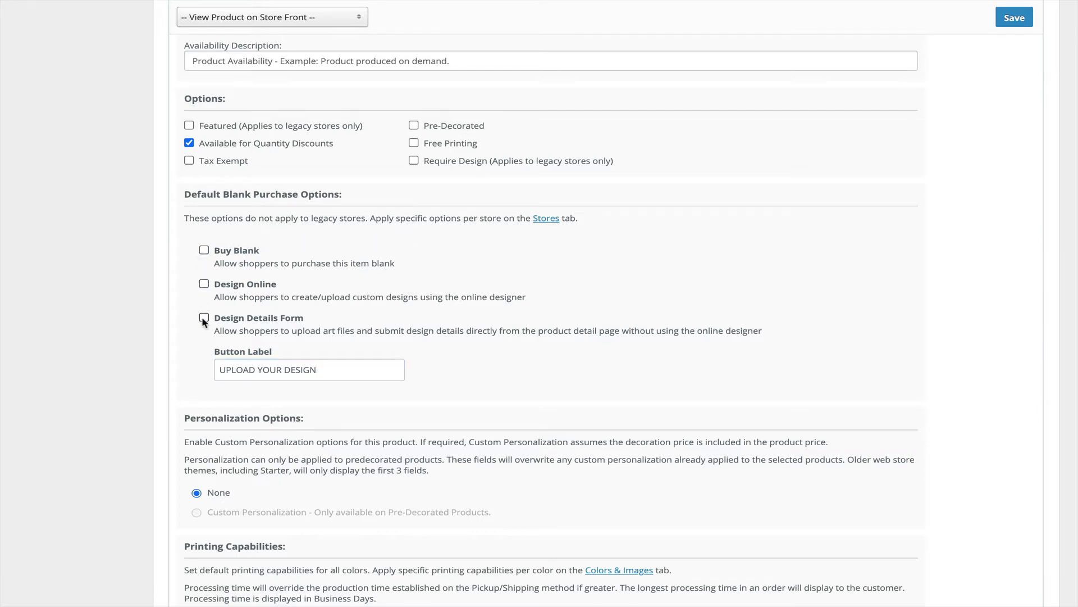
left_click(204, 250)
left_click(204, 285)
left_click(204, 318)
left_click(331, 369)
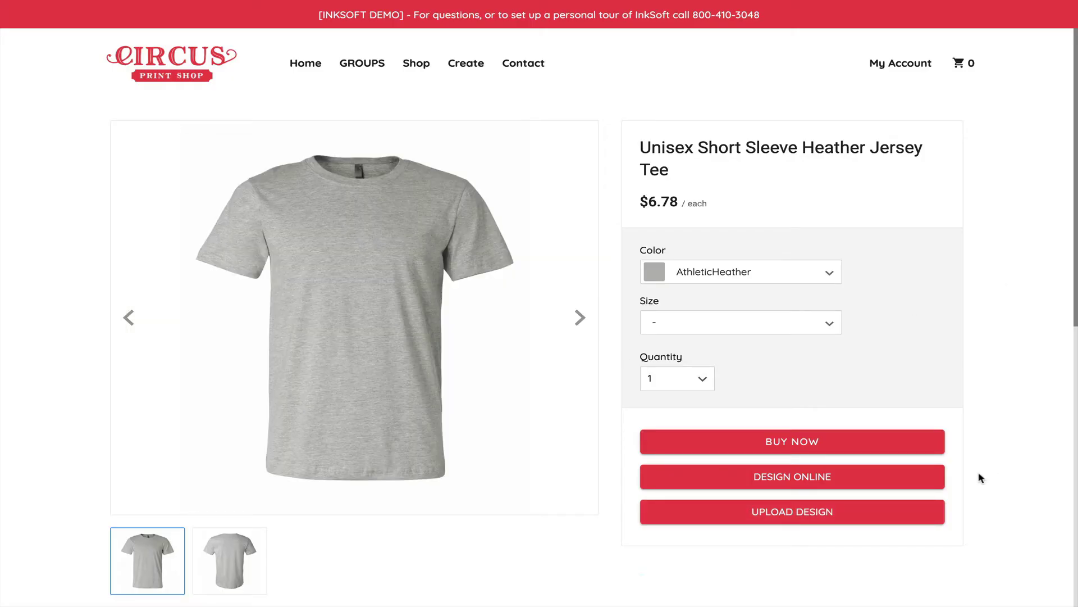
Begin an uploaded-design request named 'NASA' with the Front print location checked.
left_click(856, 514)
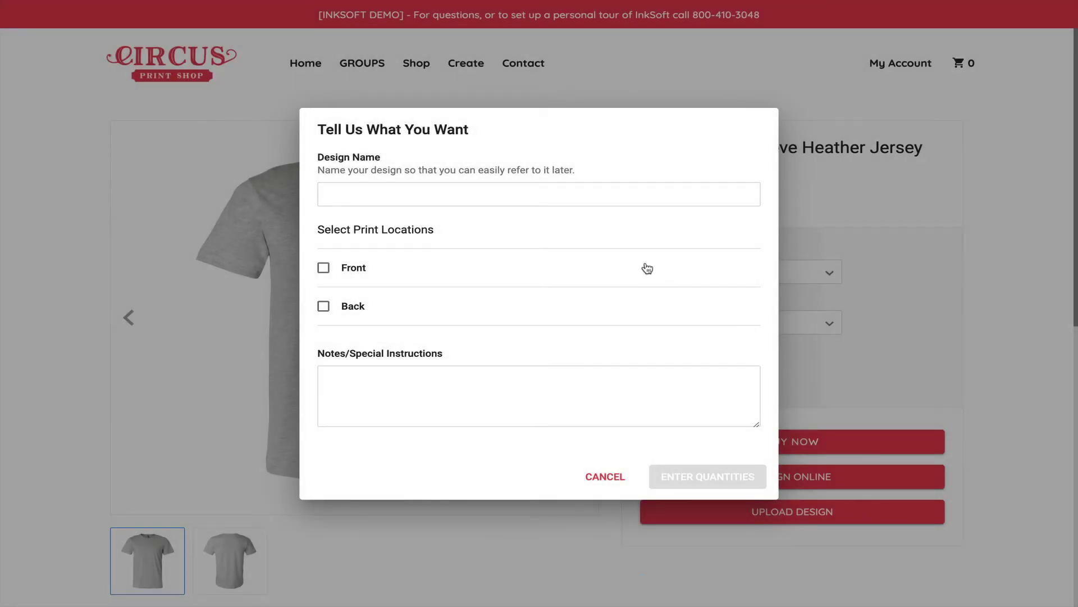
left_click(521, 194)
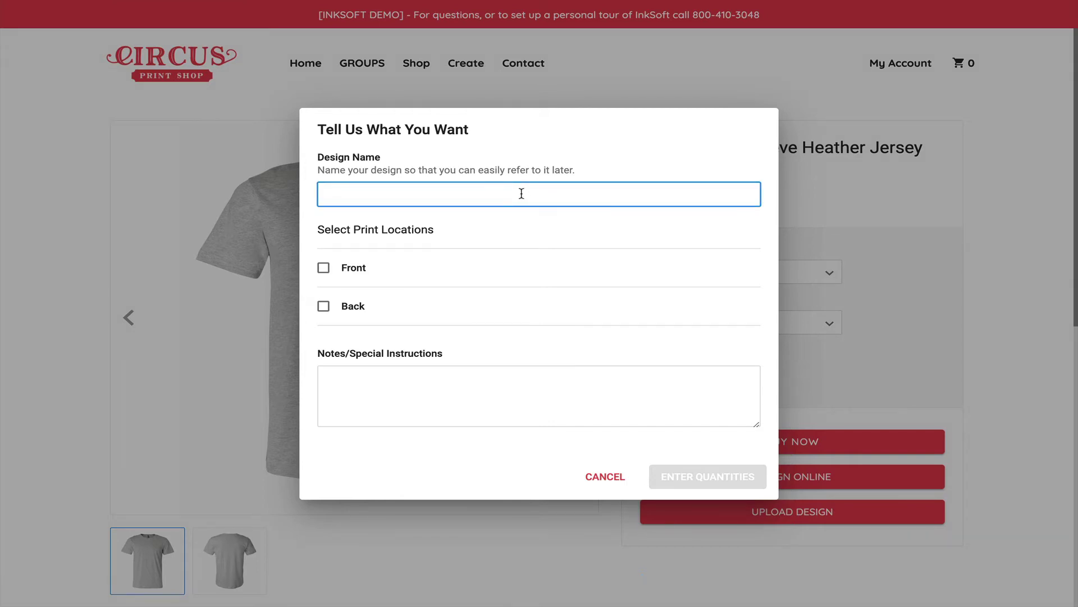
type("NASA")
left_click(556, 232)
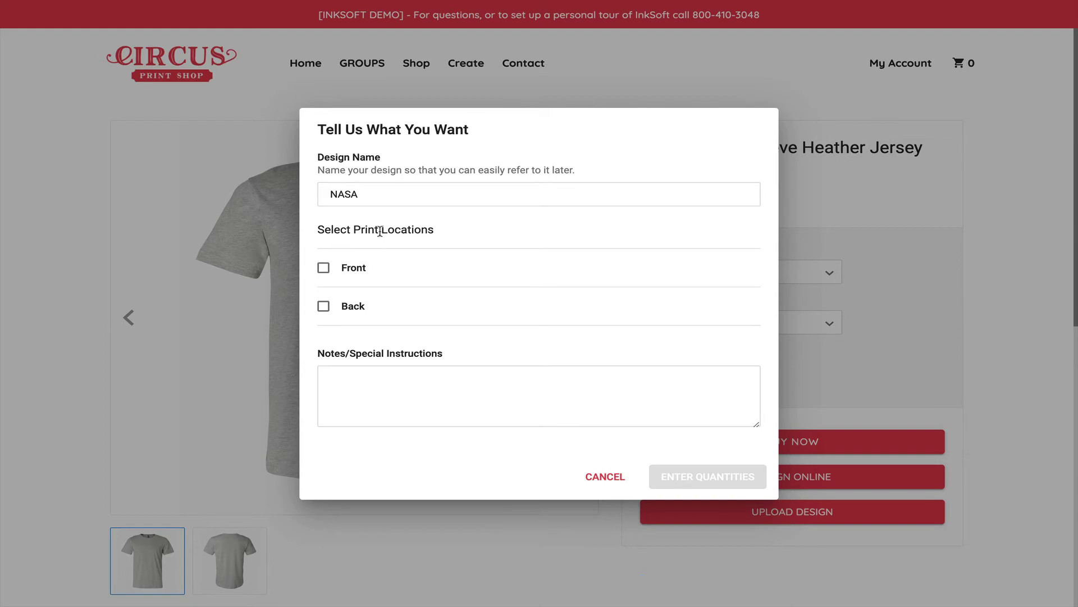
left_click(323, 268)
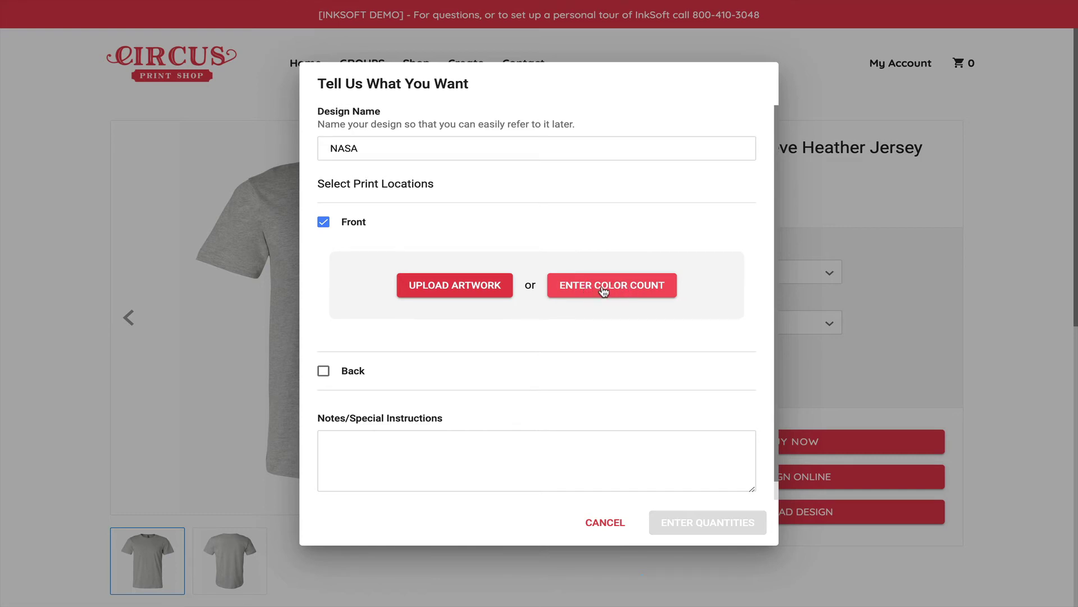
Upload the NASA logo SVG as Full Front artwork with Remove All White applied.
left_click(495, 289)
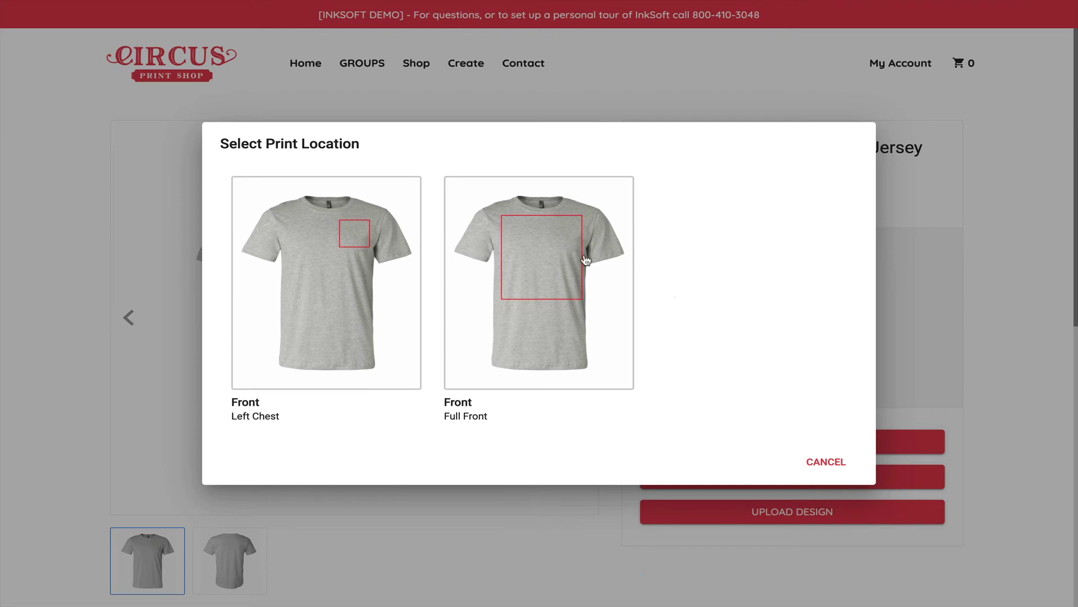
left_click(527, 260)
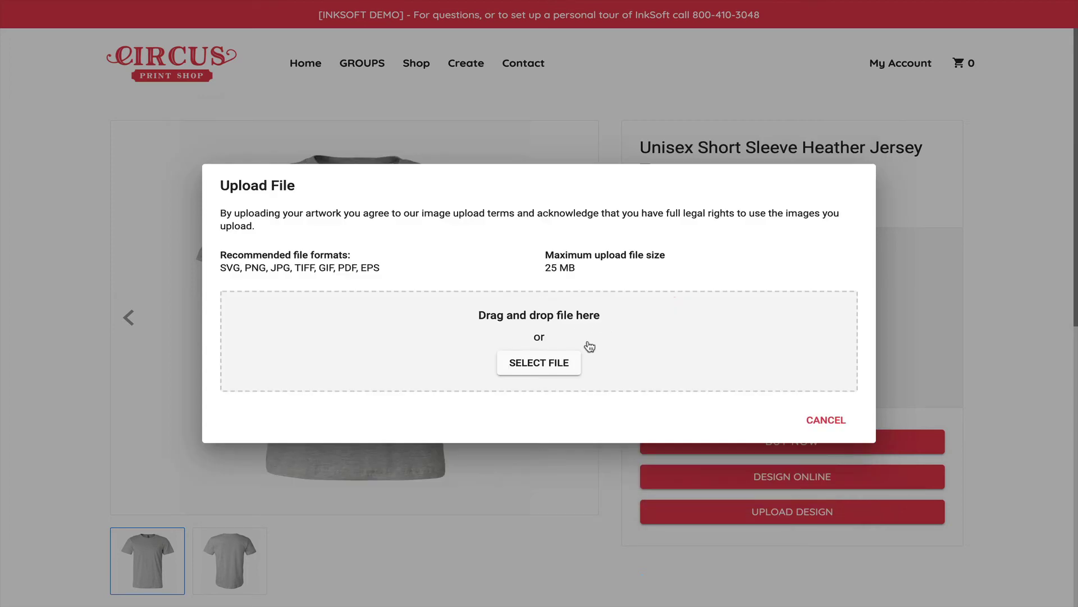
left_click(571, 363)
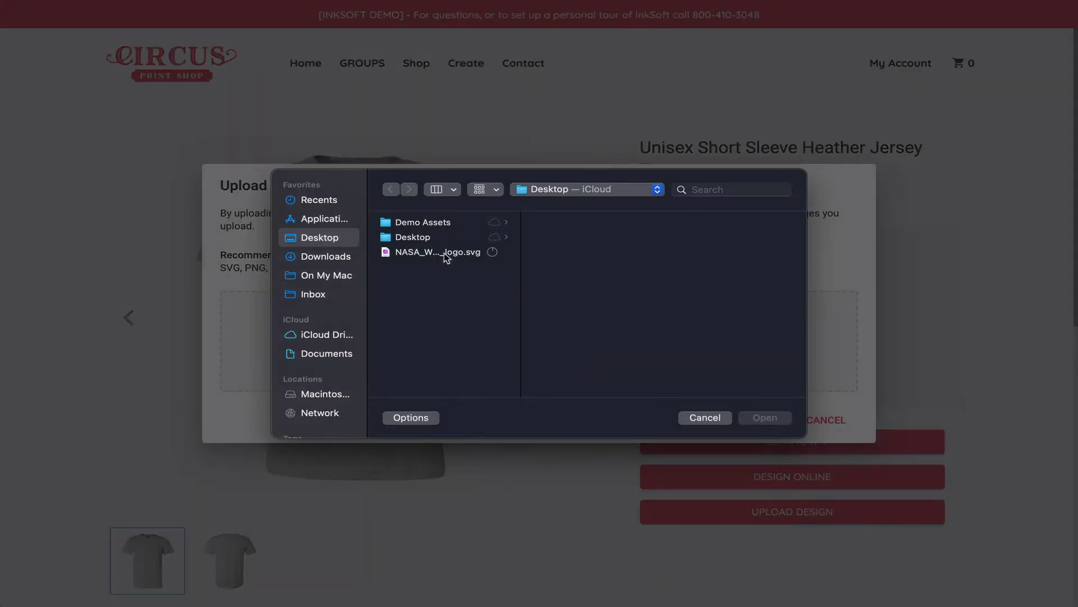
double_click(447, 259)
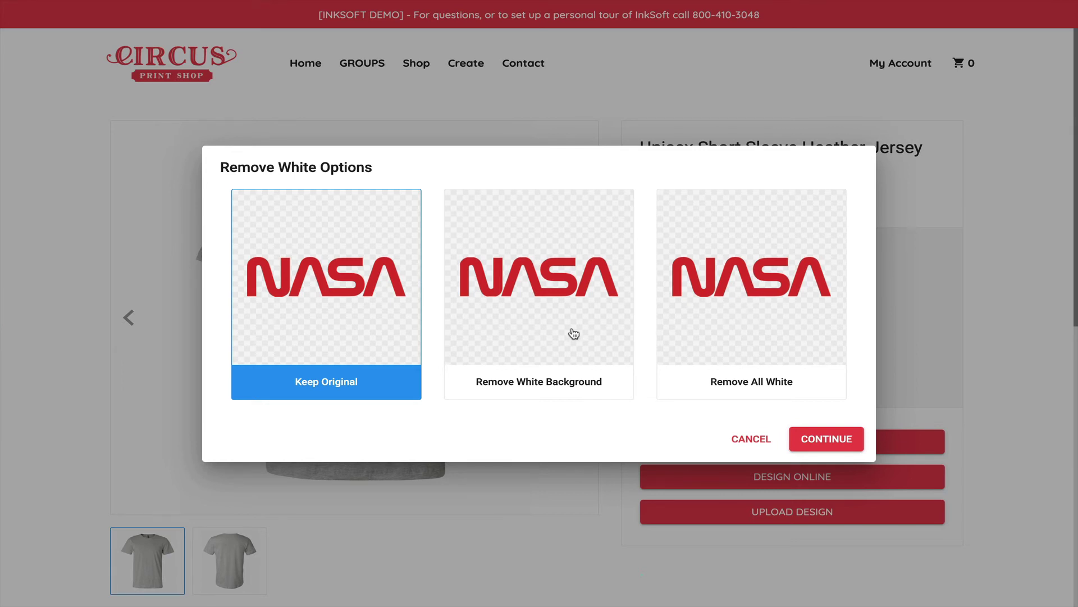
left_click(748, 323)
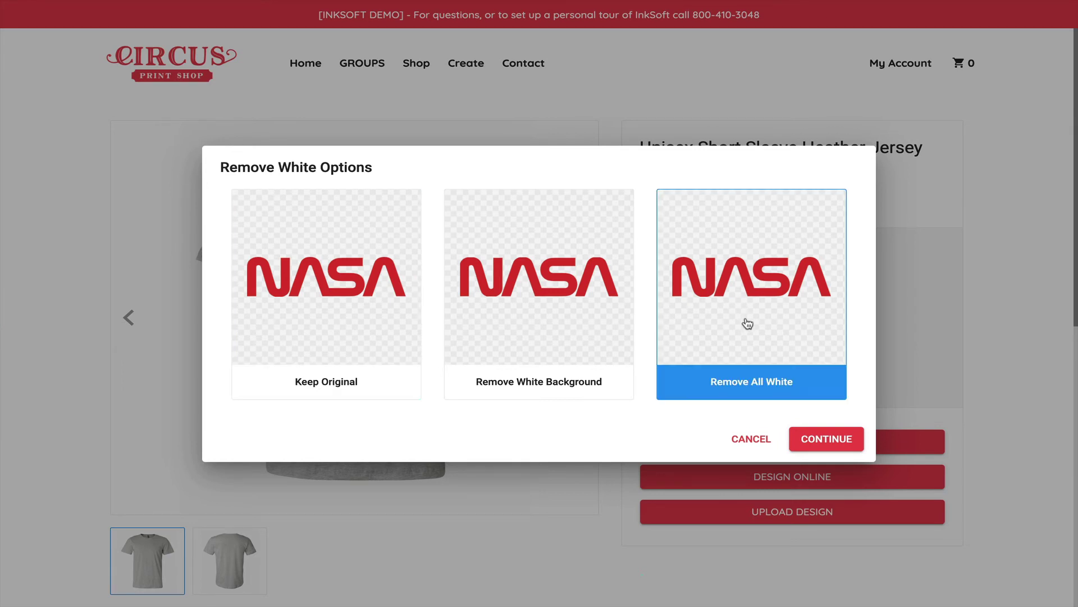
left_click(830, 444)
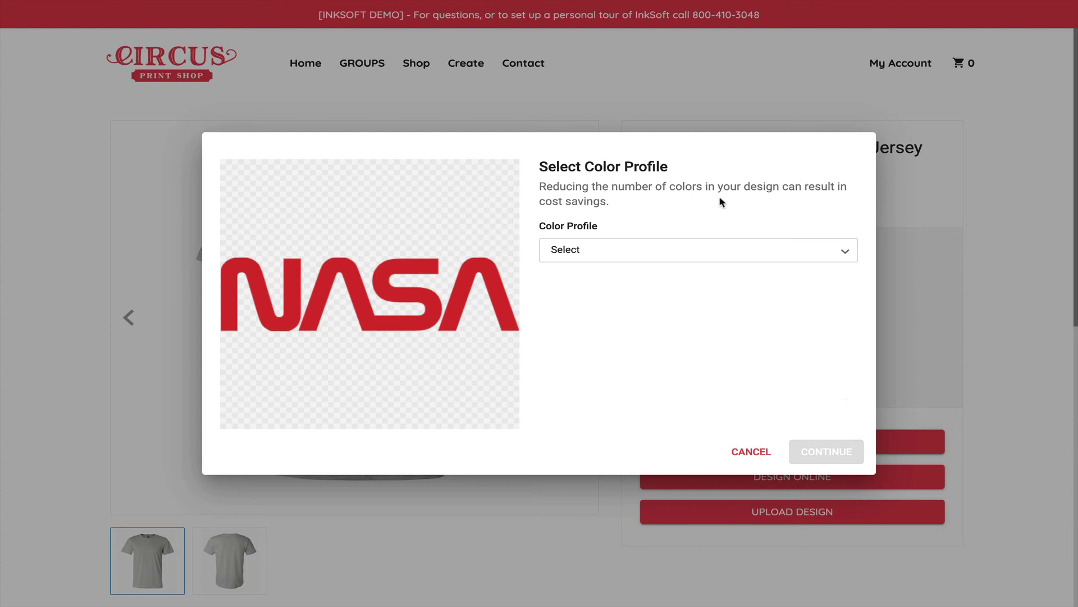
Set the logo to a 1 Color profile, replacing its red with Charcoal.
left_click(648, 258)
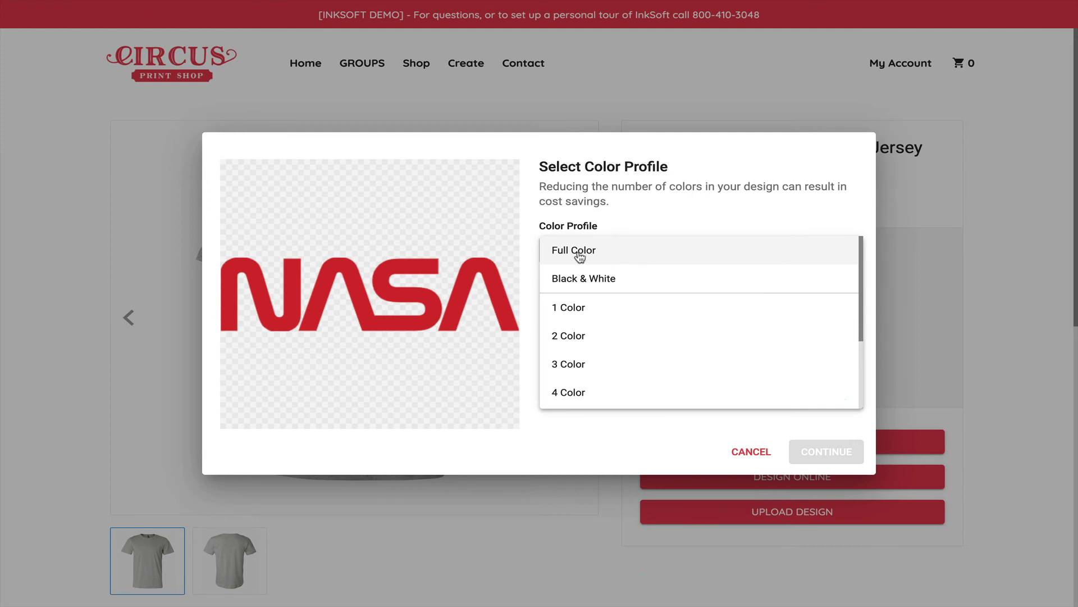
left_click(591, 307)
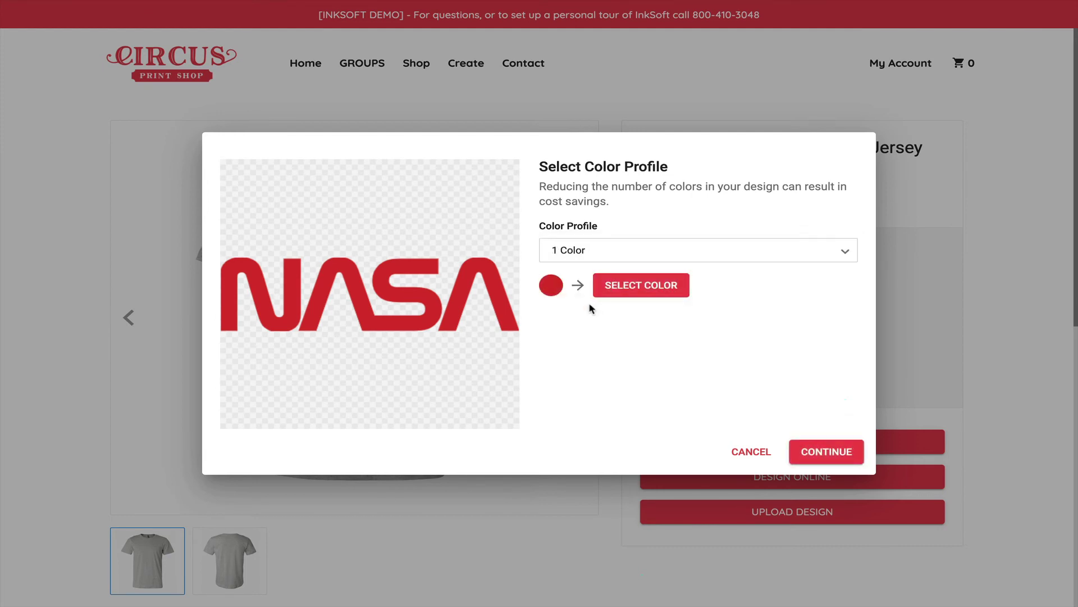
left_click(620, 294)
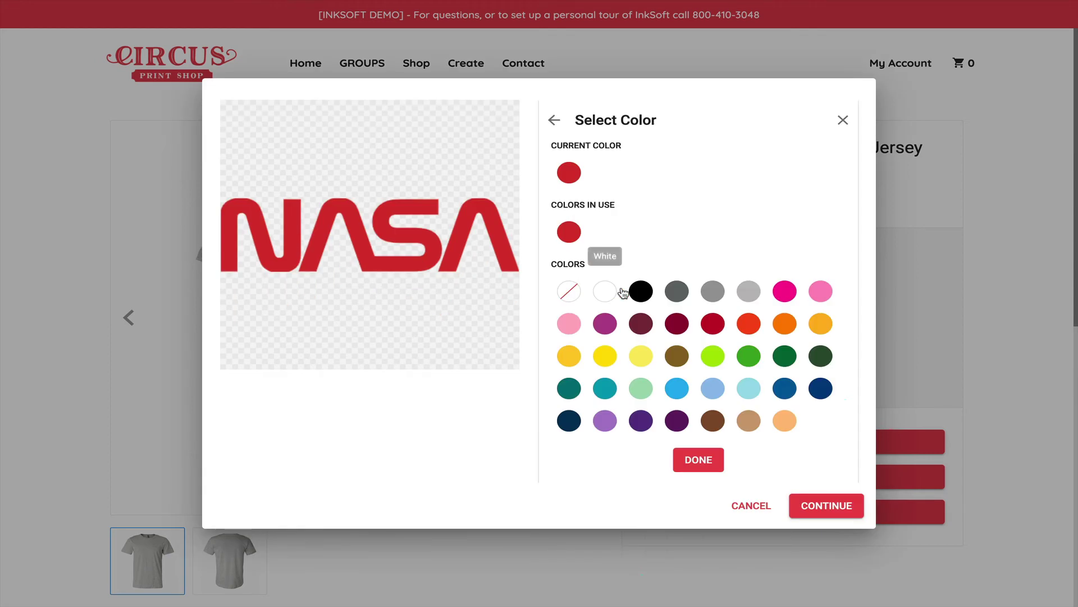
left_click(677, 291)
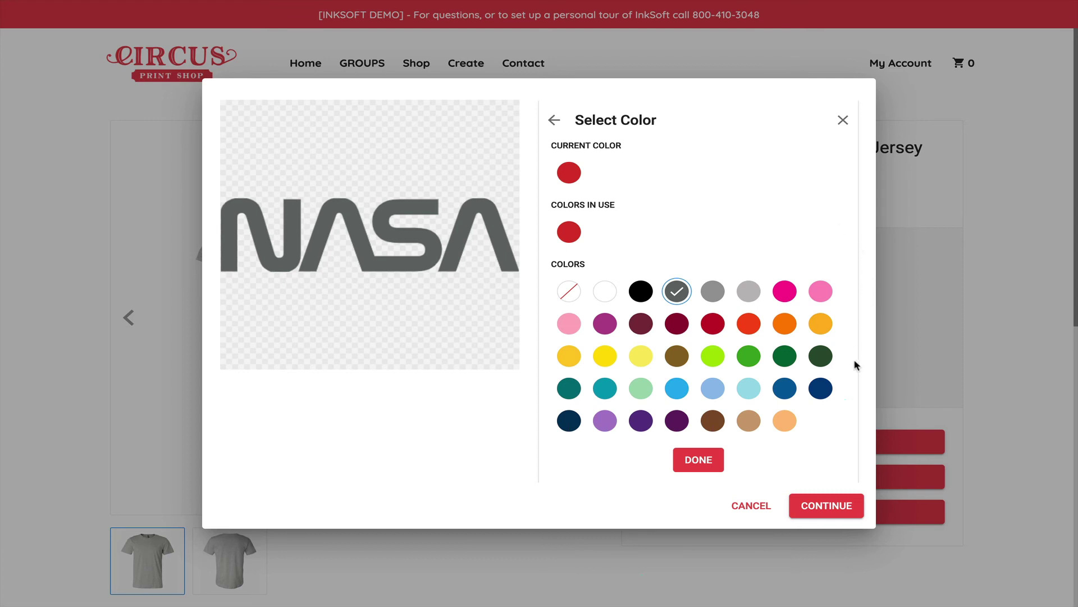
left_click(699, 464)
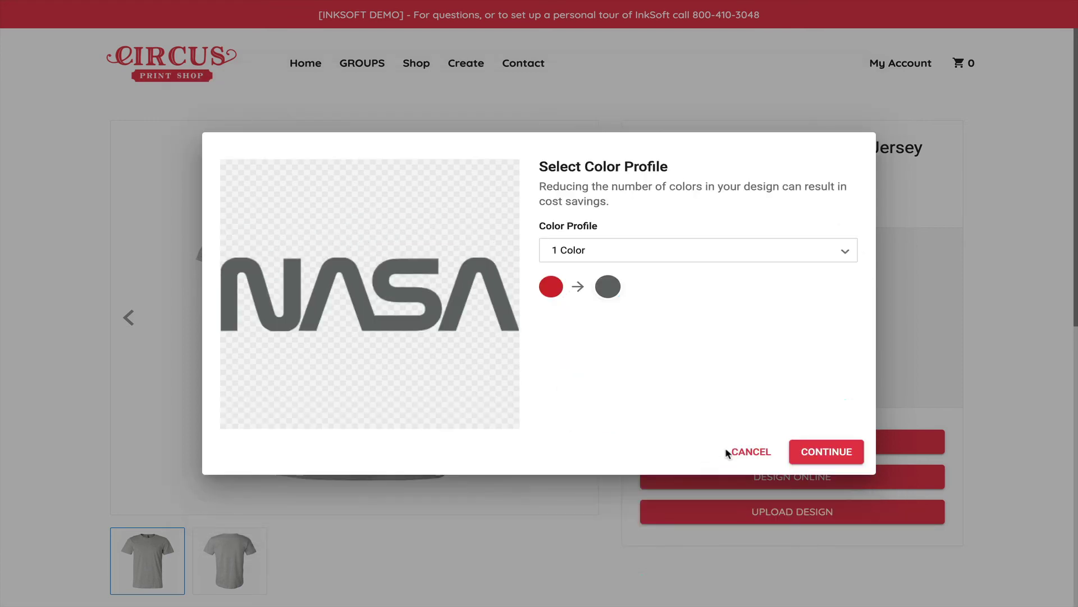
left_click(811, 452)
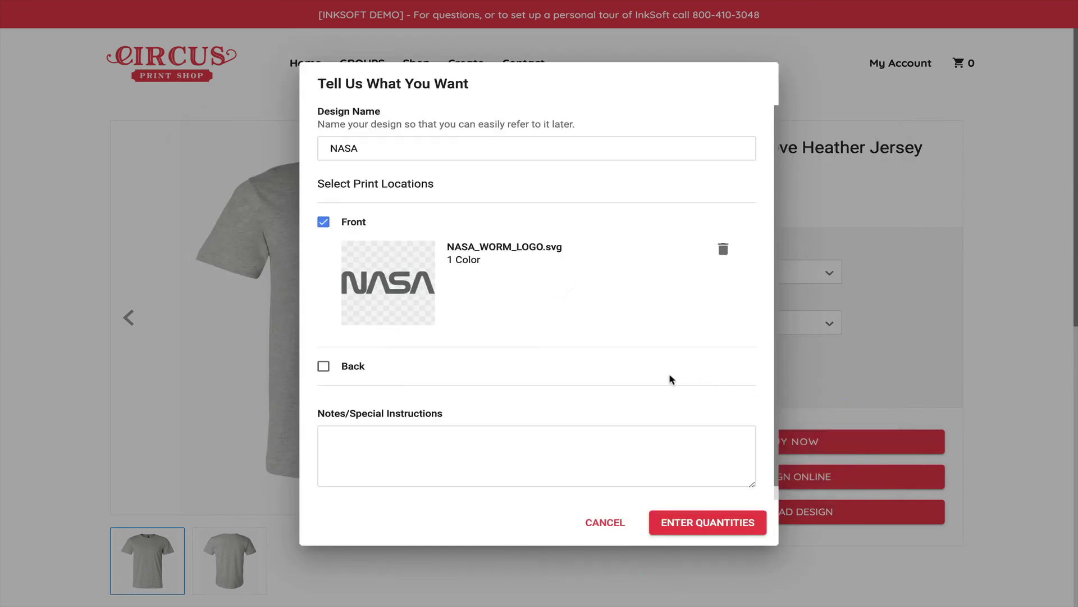
Enter quantity 12 for each of sizes XS, S, M and L, 48 tees in total.
left_click(493, 457)
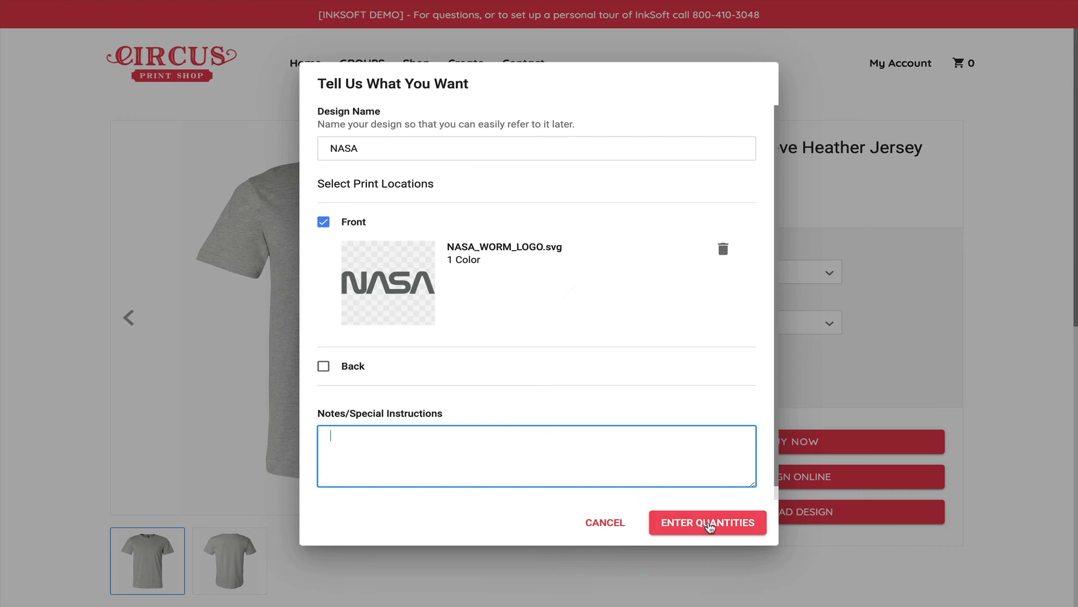
left_click(709, 526)
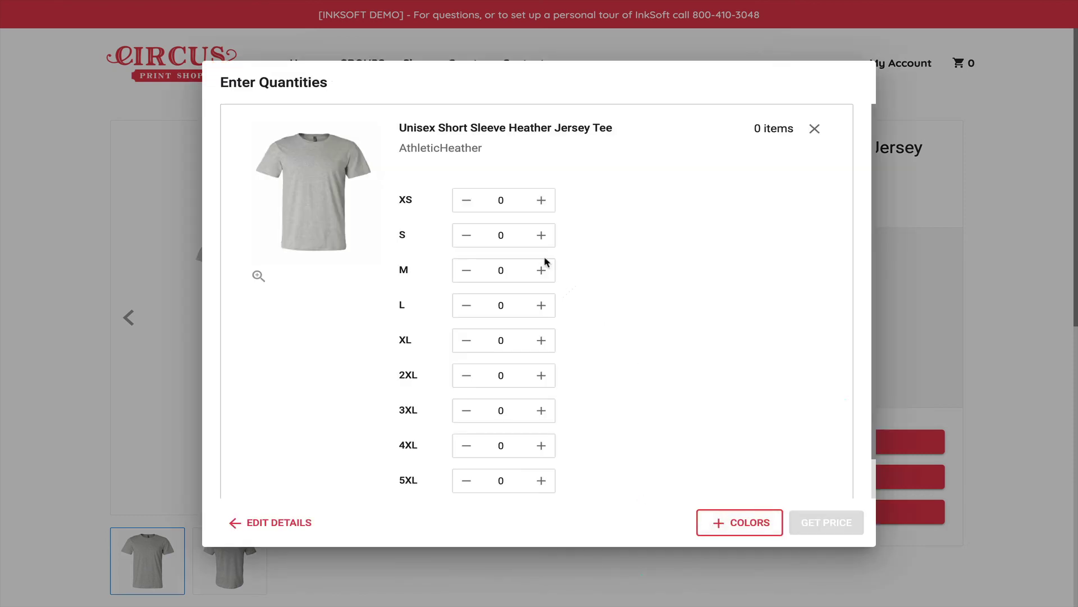
left_click(488, 200)
type("12")
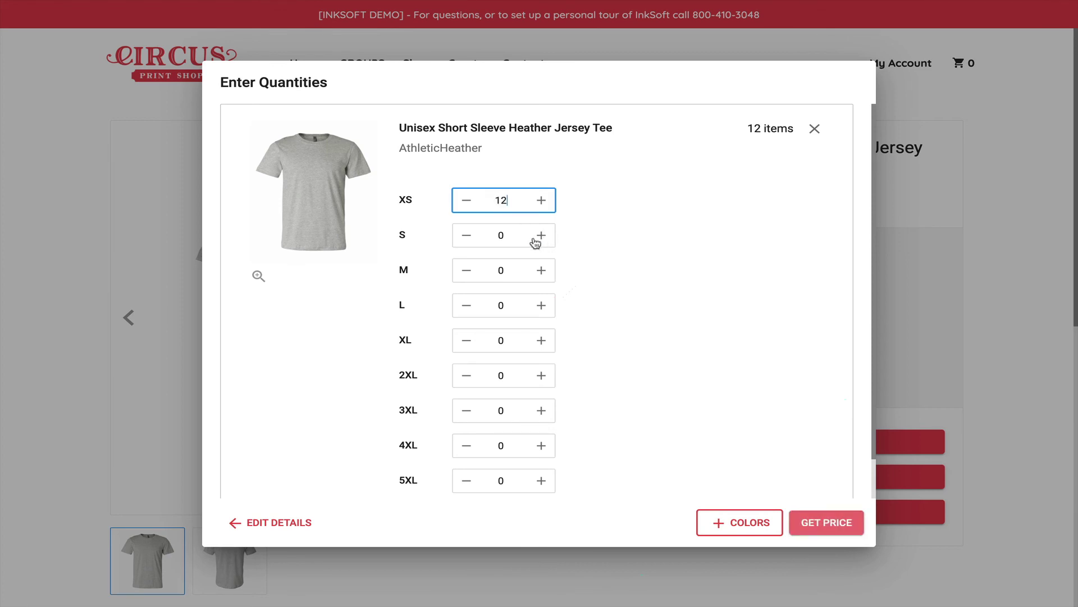
left_click(465, 230)
type("12")
left_click(509, 271)
type("12")
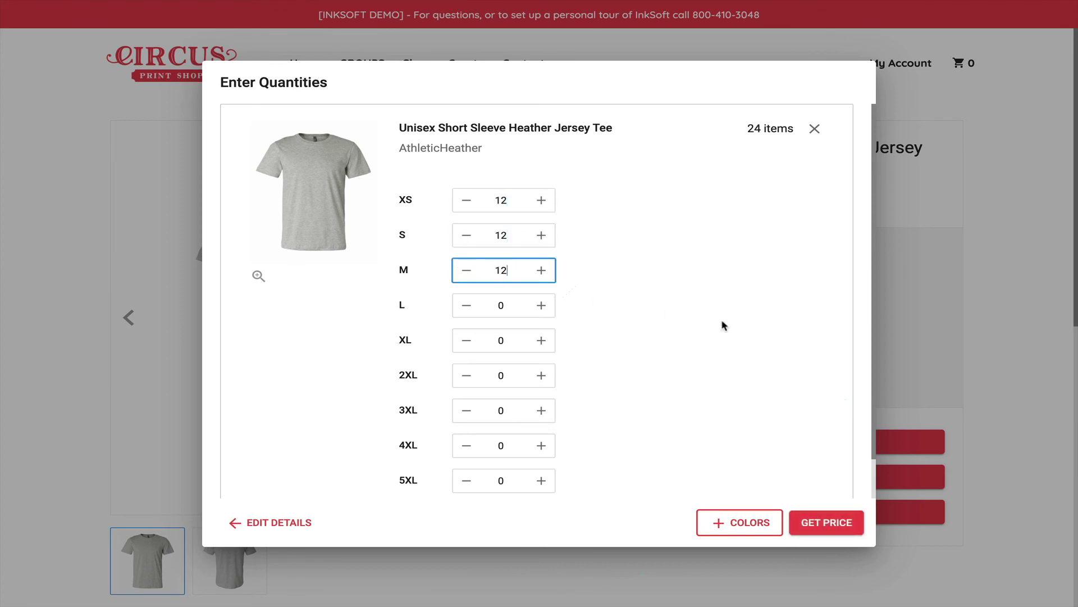
left_click(527, 309)
type("12")
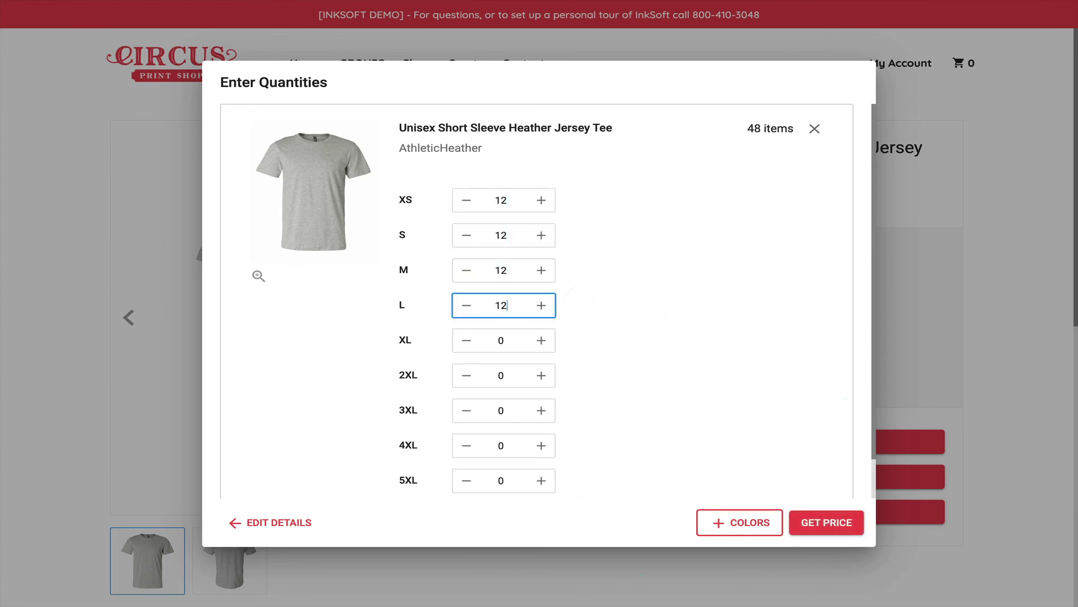